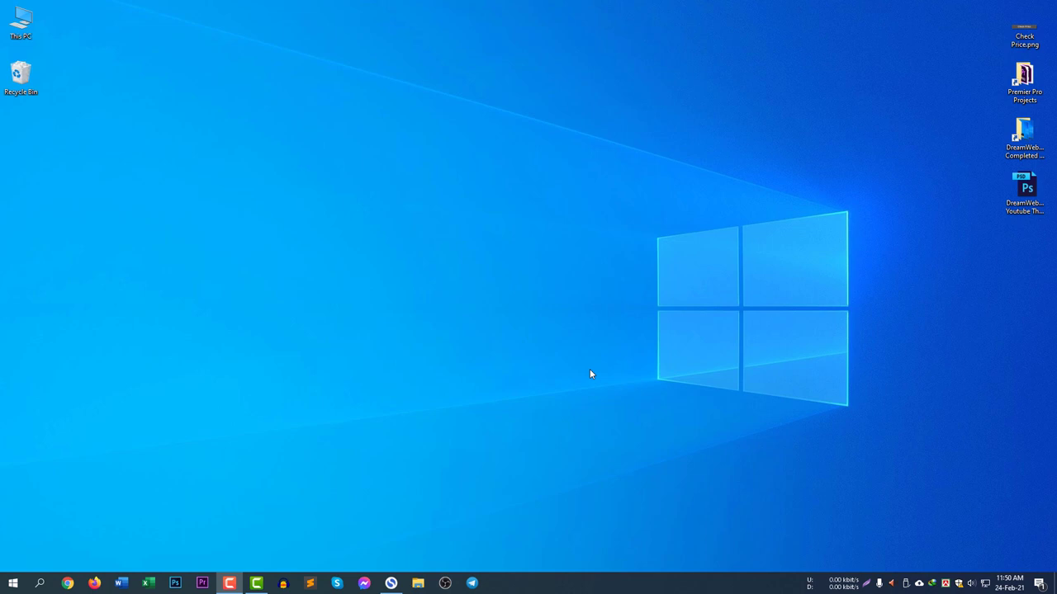
Step: Search Windows for "update", open the Windows Update settings and go to their advanced options
{"action": "left_click", "coordinate": [40, 583]}
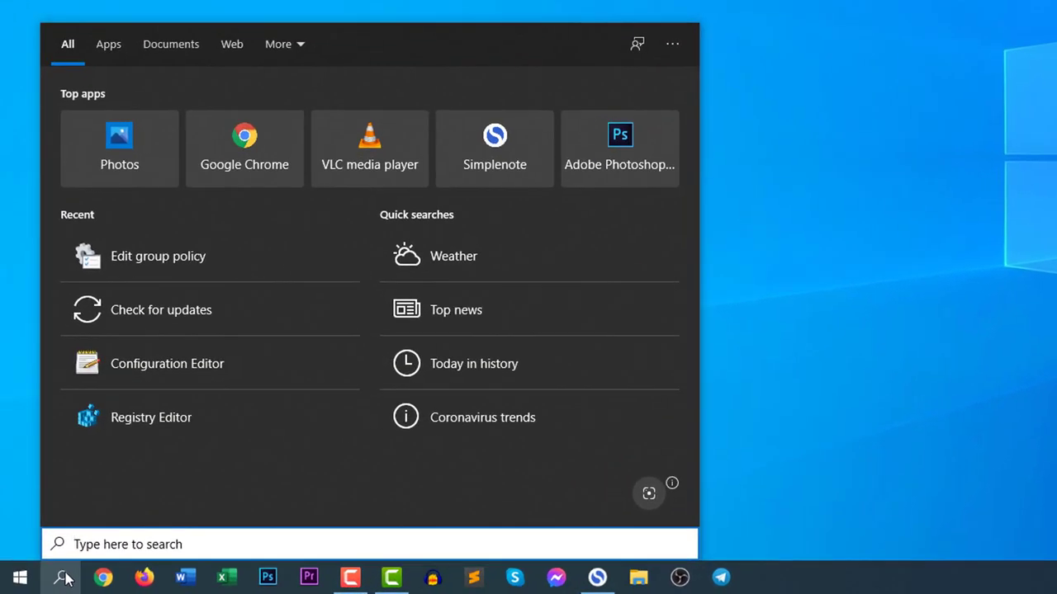
{"action": "type", "text": "update"}
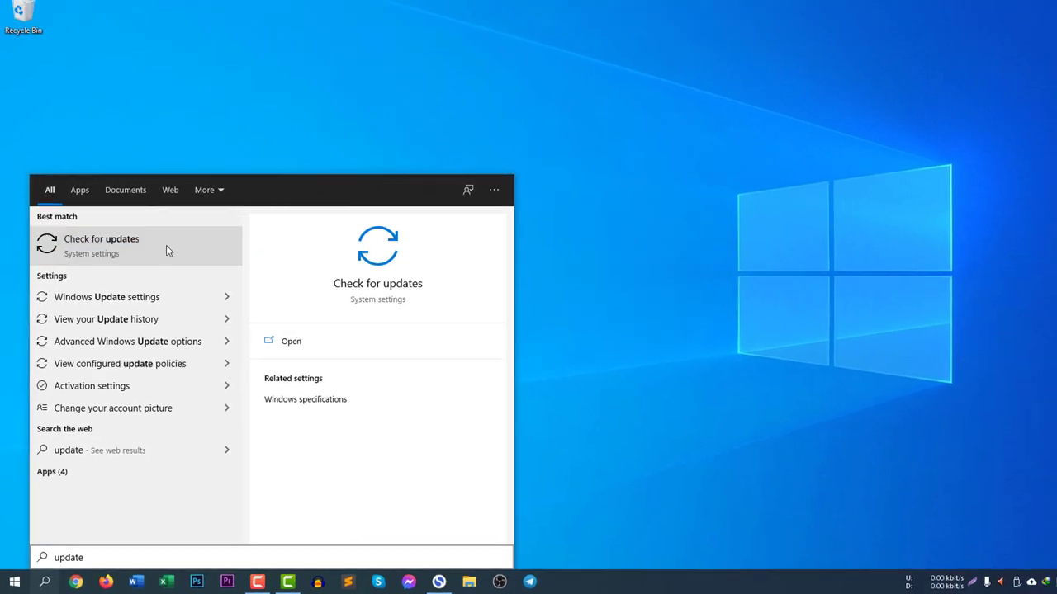
{"action": "left_click", "coordinate": [166, 247]}
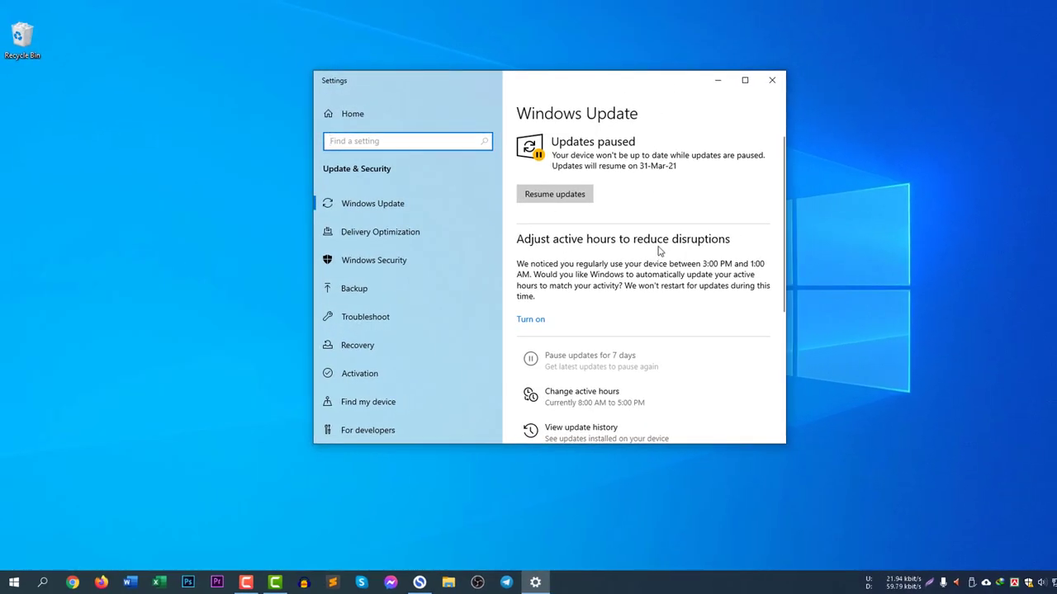
{"action": "scroll", "coordinate": [699, 313], "scroll_direction": "down", "scroll_amount": 2}
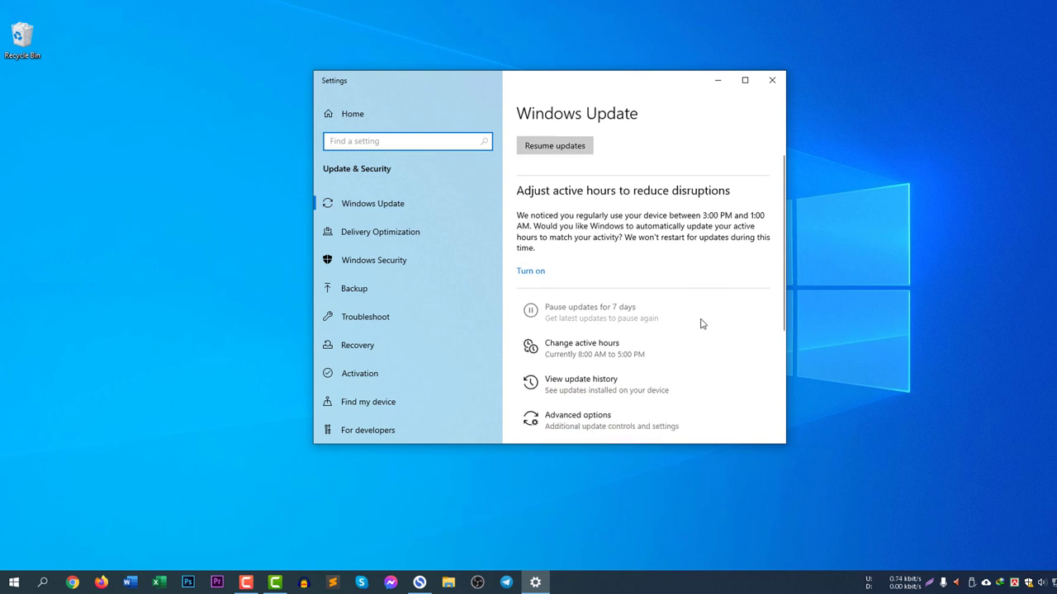
{"action": "left_click", "coordinate": [632, 306]}
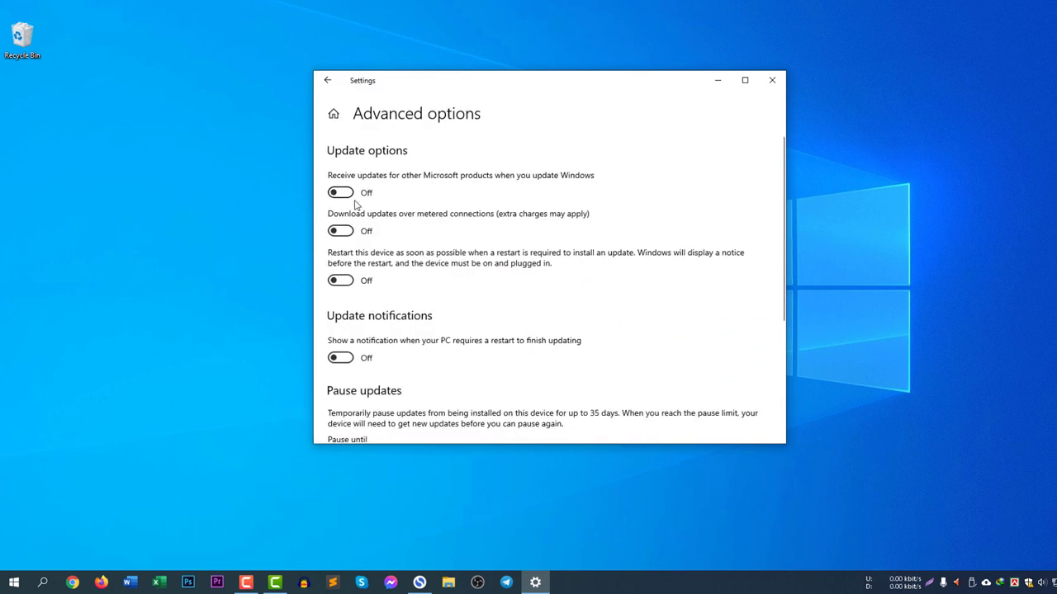
Step: Pause updates until Wednesday, March 31, 2021, in the advanced update options and close the Settings window
{"action": "left_click", "coordinate": [350, 194]}
{"action": "left_click", "coordinate": [337, 195]}
{"action": "scroll", "coordinate": [509, 275], "scroll_direction": "down", "scroll_amount": 1}
{"action": "scroll", "coordinate": [508, 275], "scroll_direction": "down", "scroll_amount": 2}
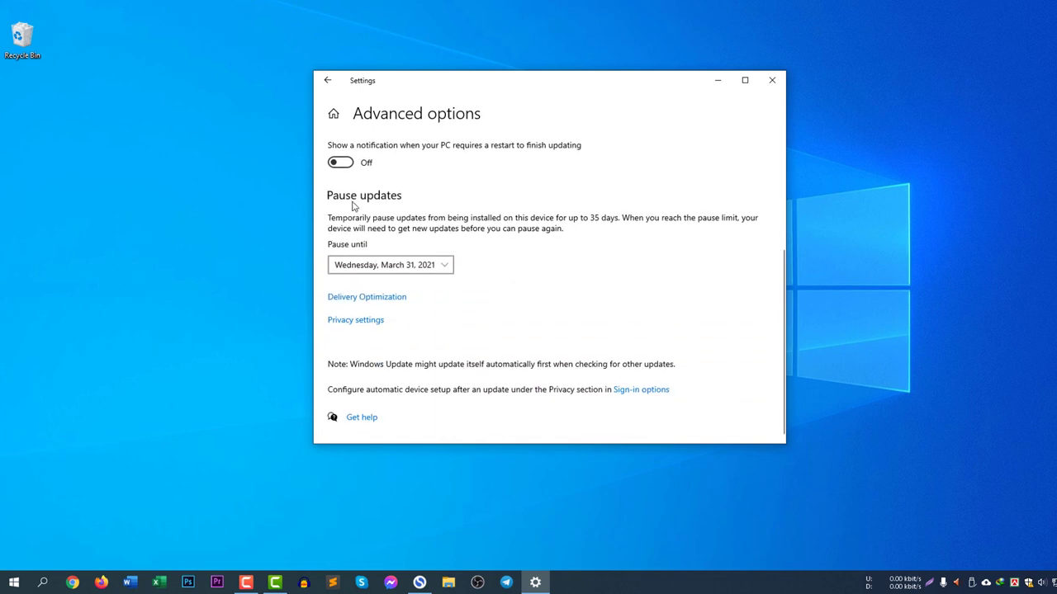
{"action": "left_click", "coordinate": [440, 265]}
{"action": "scroll", "coordinate": [413, 226], "scroll_direction": "up", "scroll_amount": 5}
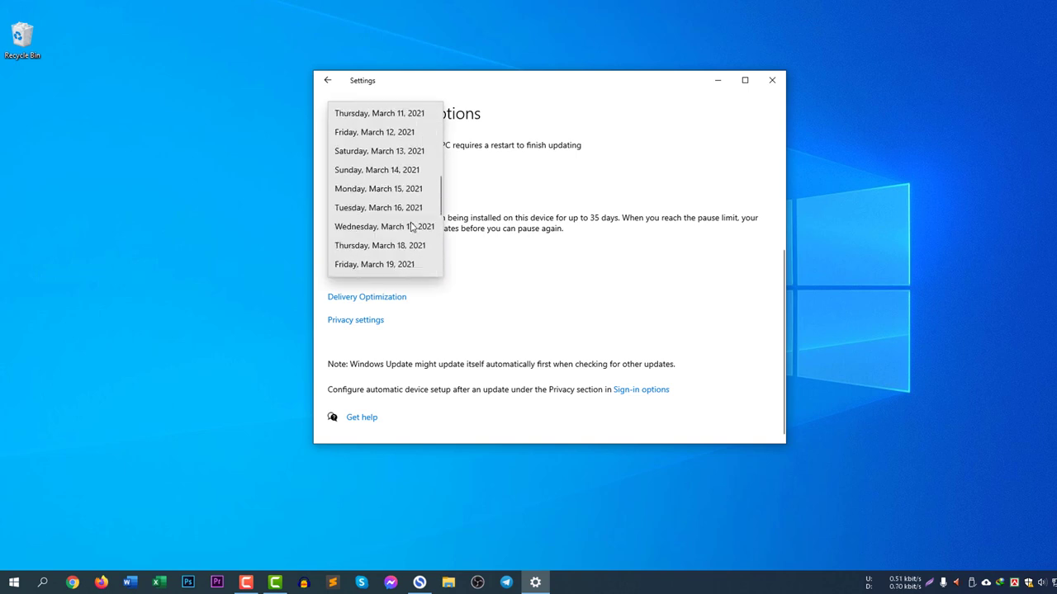
{"action": "scroll", "coordinate": [413, 226], "scroll_direction": "down", "scroll_amount": 8}
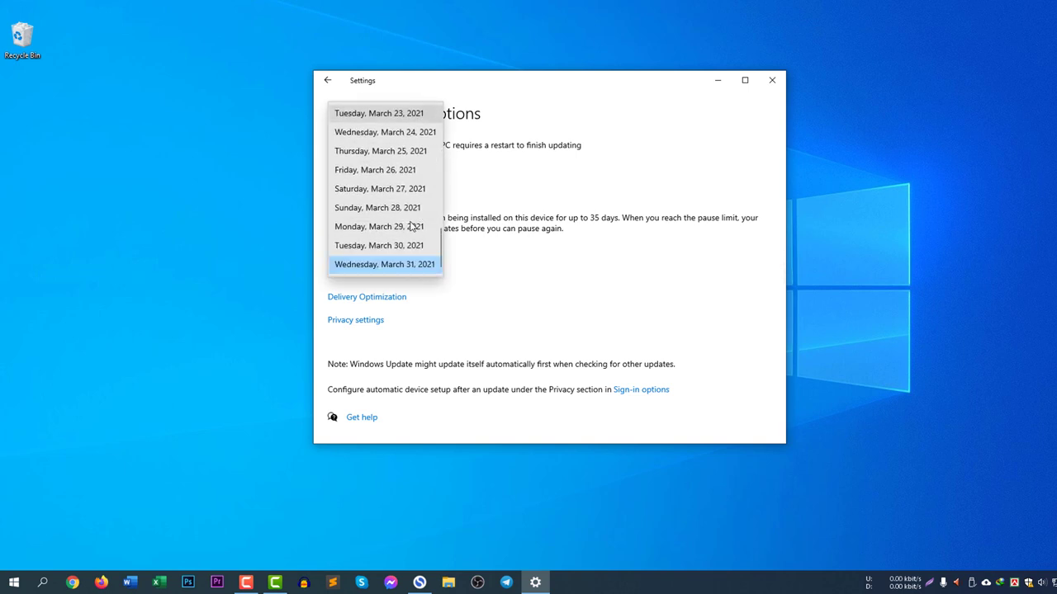
{"action": "left_click", "coordinate": [399, 265]}
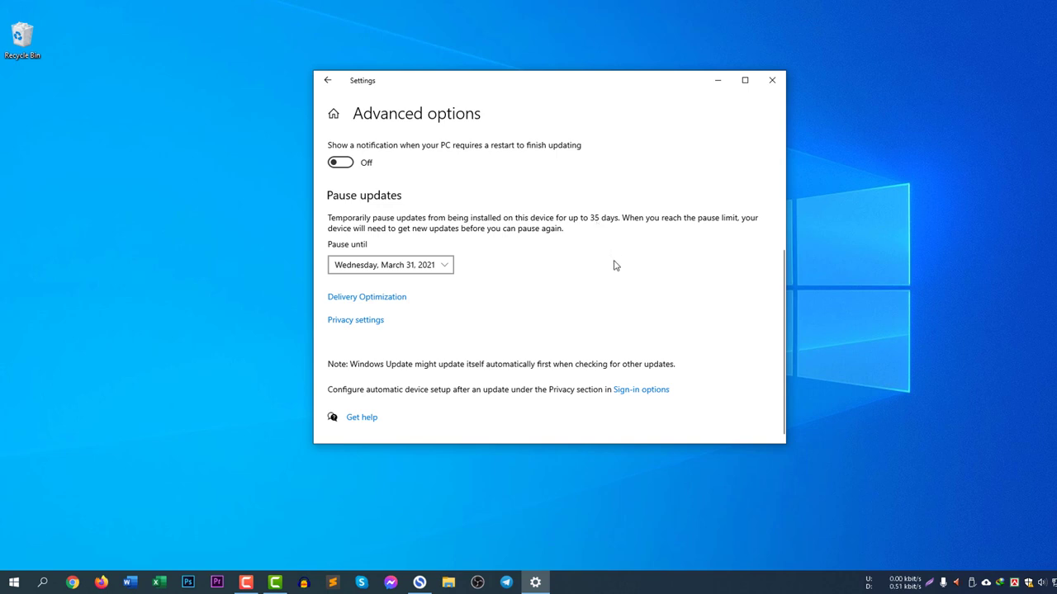
{"action": "left_click", "coordinate": [773, 80]}
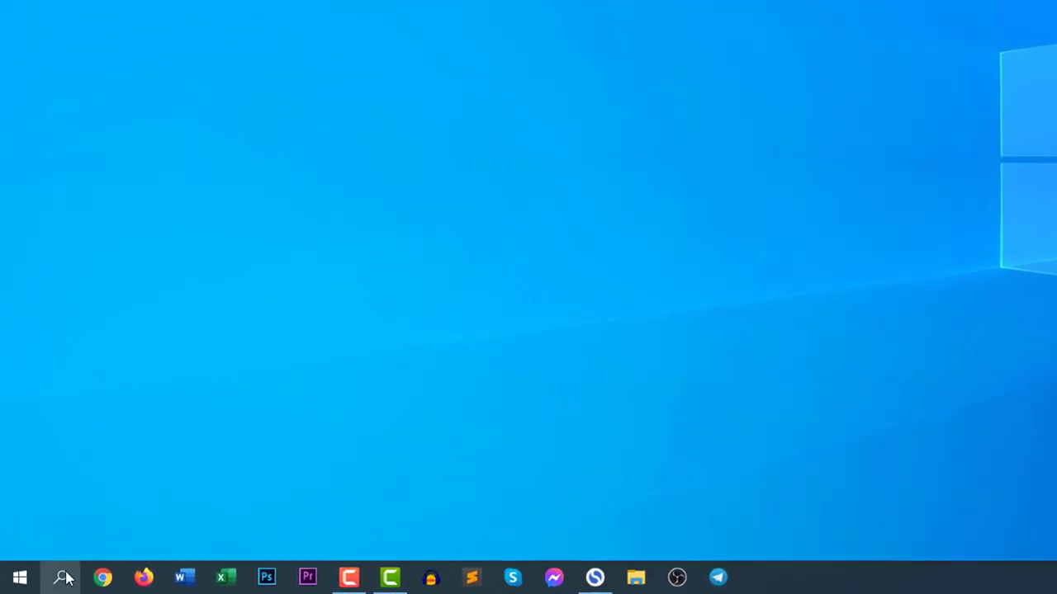
Step: Search Windows for "edit" and open the Local Group Policy Editor
{"action": "left_click", "coordinate": [43, 582]}
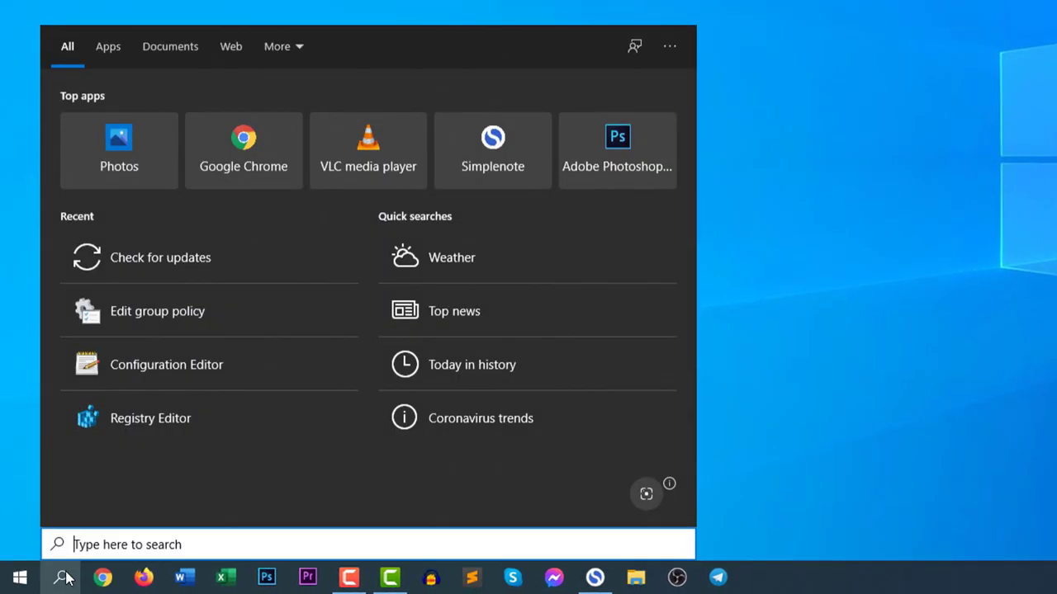
{"action": "type", "text": "edit"}
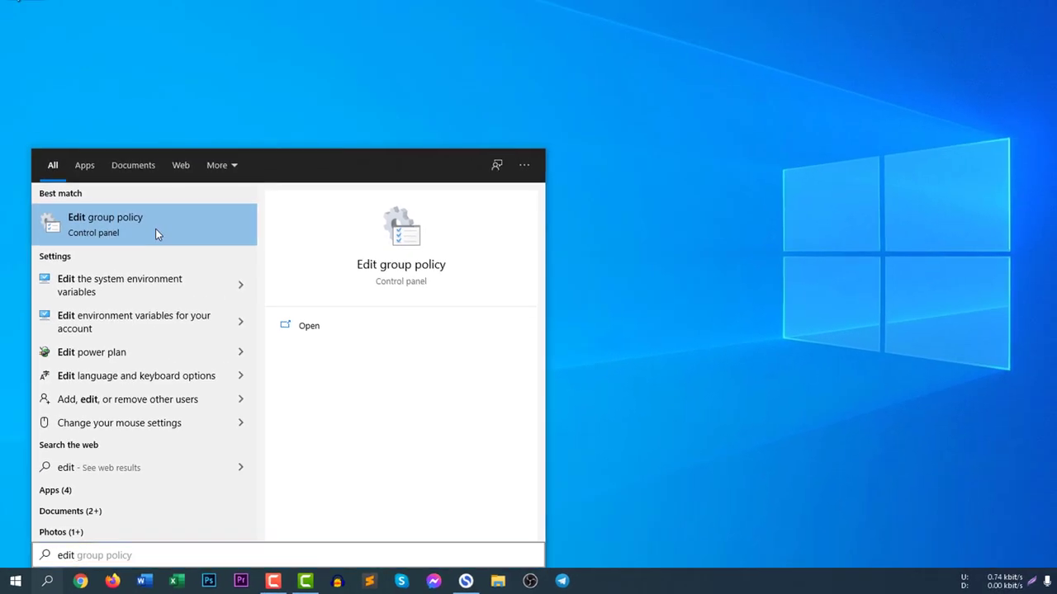
{"action": "left_click", "coordinate": [198, 128]}
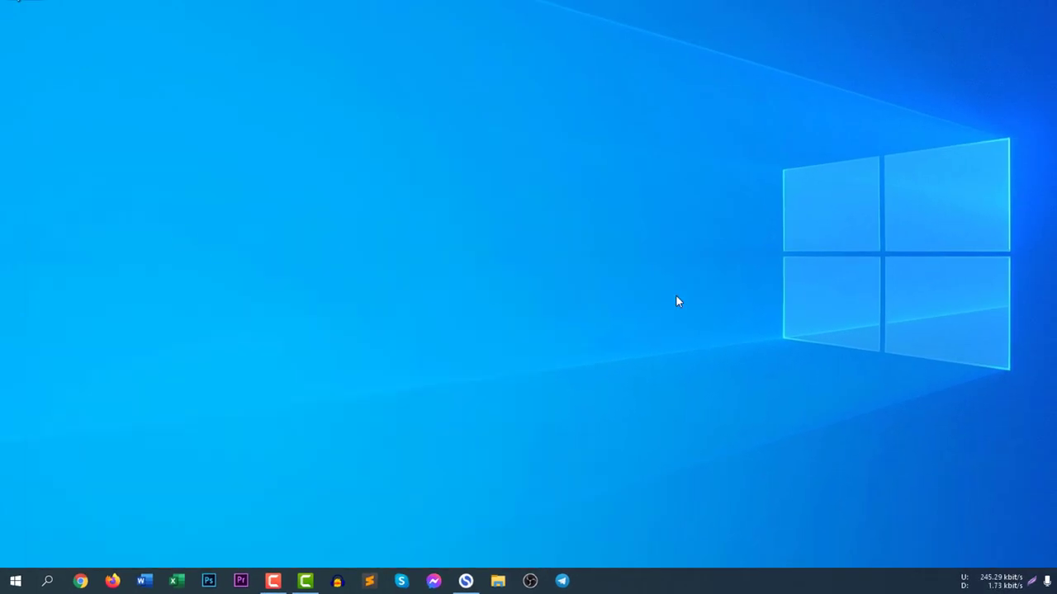
{"action": "left_click_drag", "start_coordinate": [448, 3], "coordinate": [591, 27]}
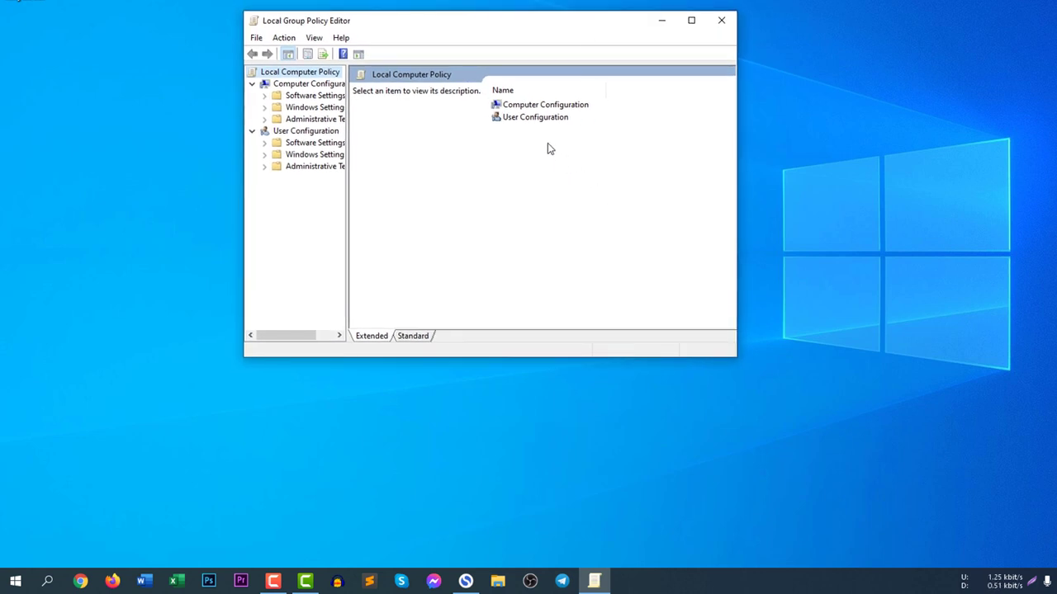
Step: Open the Windows Update policy folder under Computer Configuration, Administrative Templates, Windows Components
{"action": "double_click", "coordinate": [538, 107]}
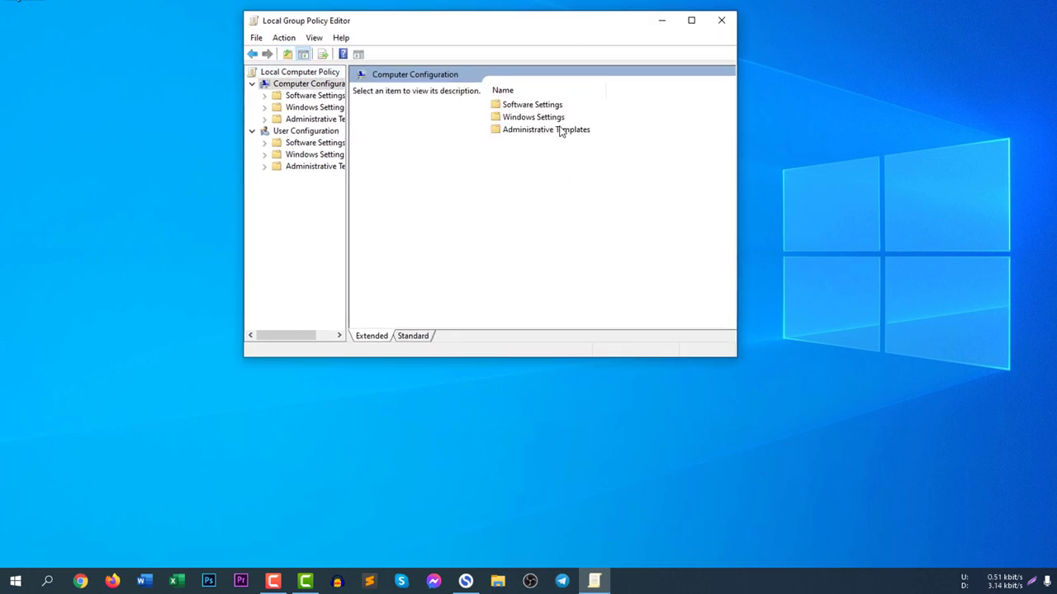
{"action": "double_click", "coordinate": [540, 130]}
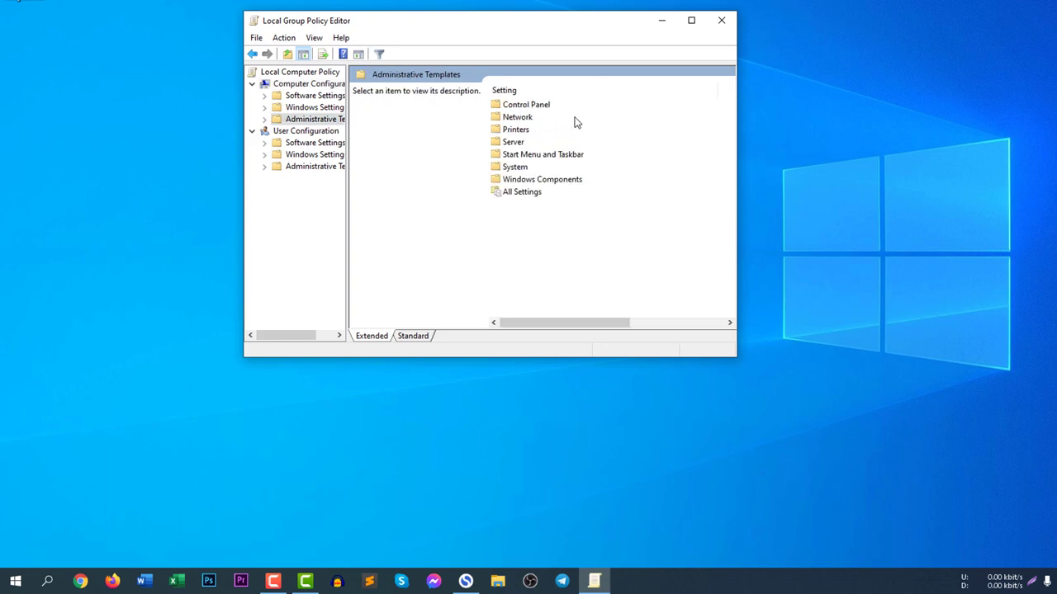
{"action": "double_click", "coordinate": [554, 183]}
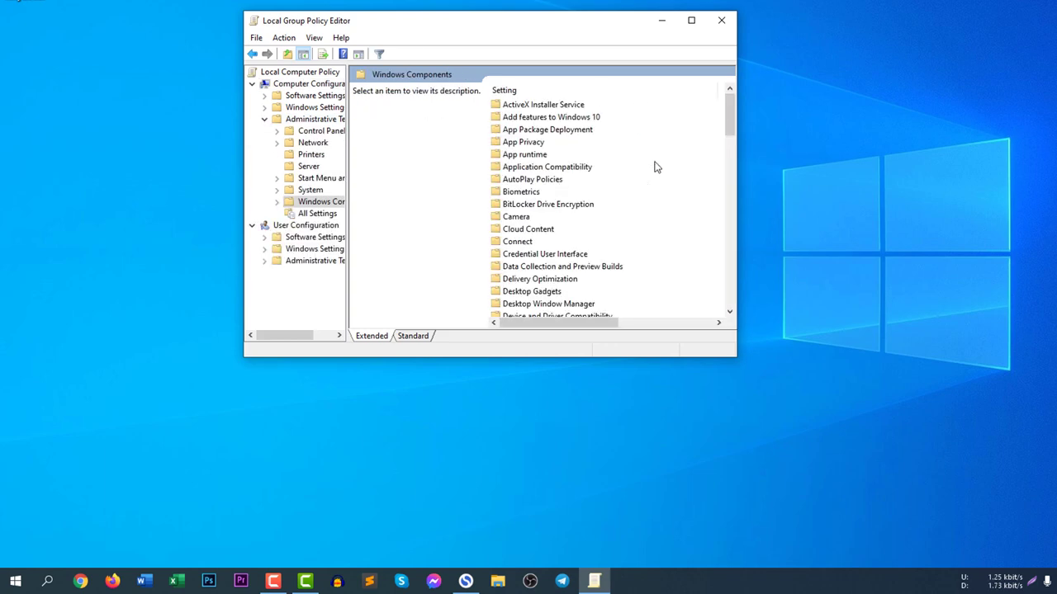
{"action": "left_click_drag", "start_coordinate": [729, 108], "coordinate": [704, 300]}
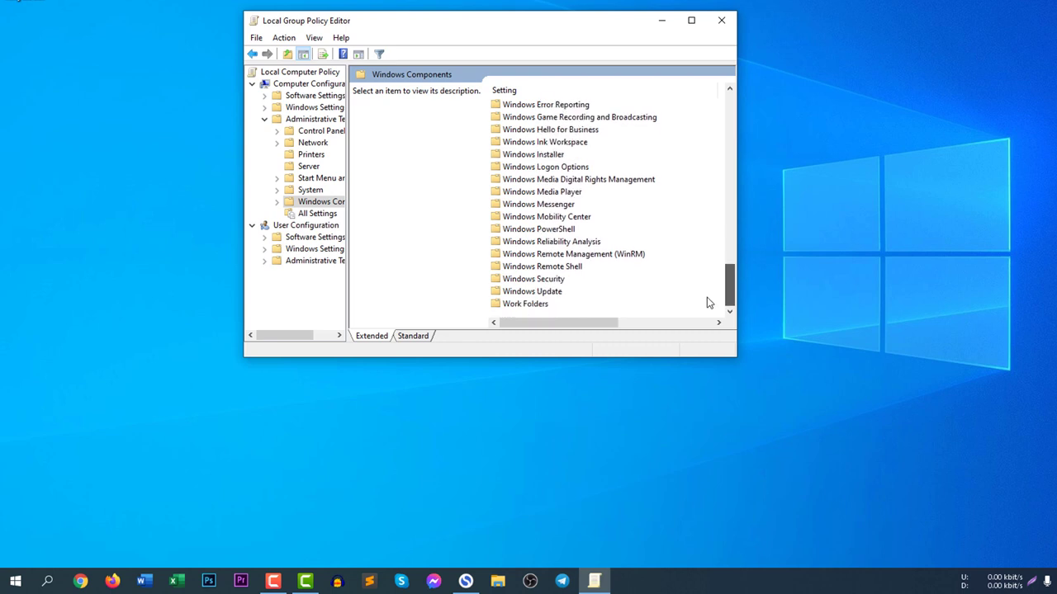
{"action": "left_click", "coordinate": [545, 291]}
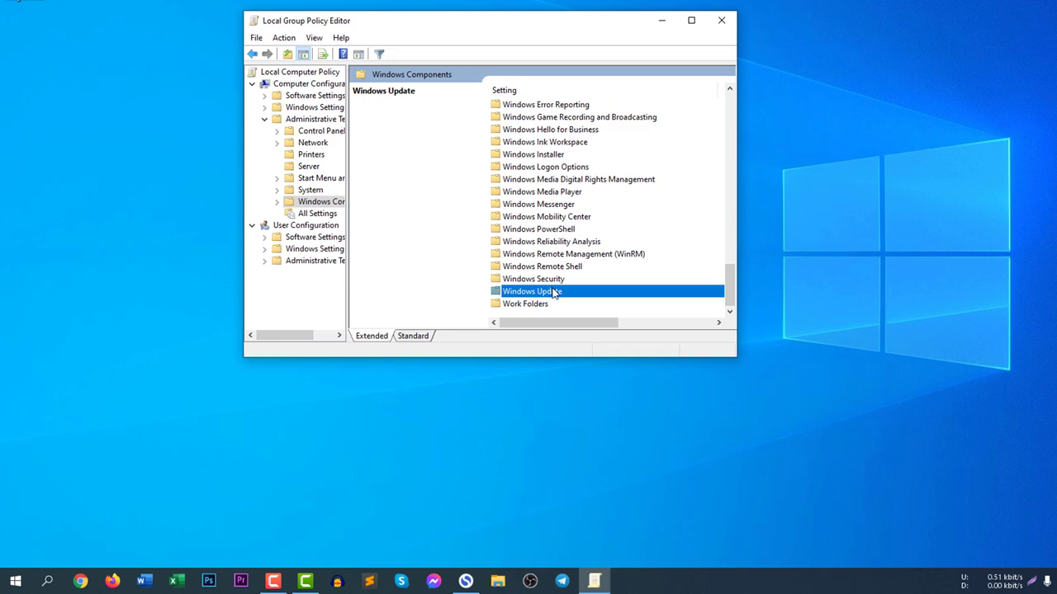
{"action": "double_click", "coordinate": [549, 293]}
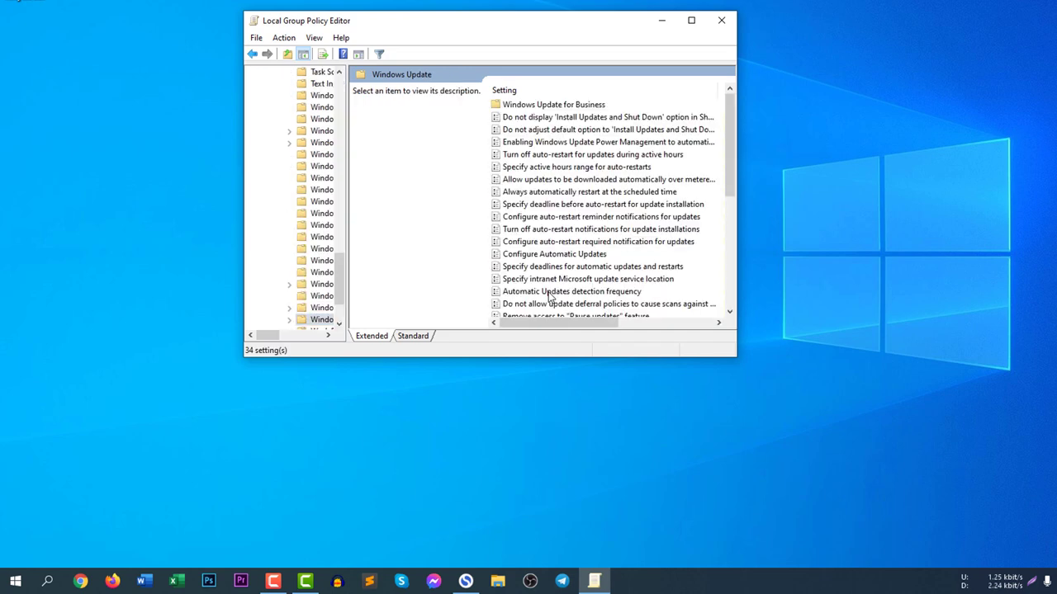
Step: Open the Configure Automatic Updates policy and choose the Disabled state
{"action": "scroll", "coordinate": [652, 175], "scroll_direction": "down", "scroll_amount": 3}
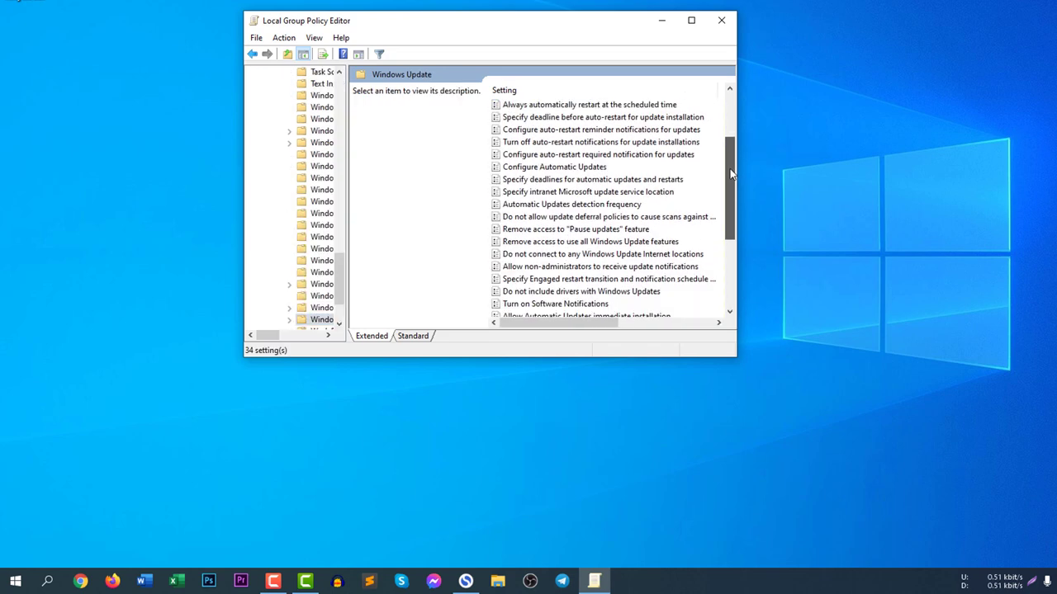
{"action": "left_click", "coordinate": [549, 156]}
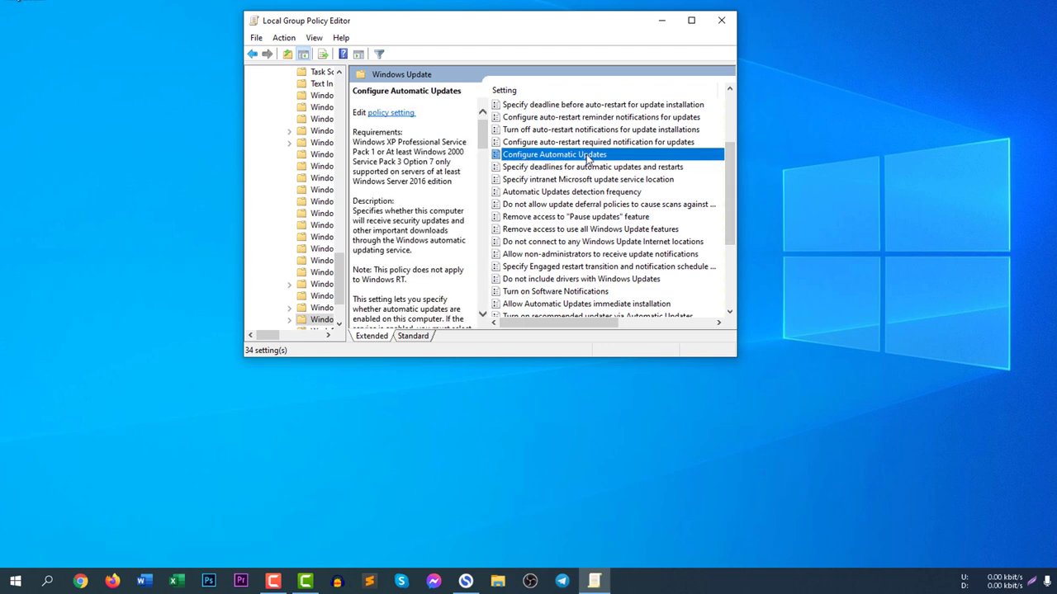
{"action": "double_click", "coordinate": [587, 157]}
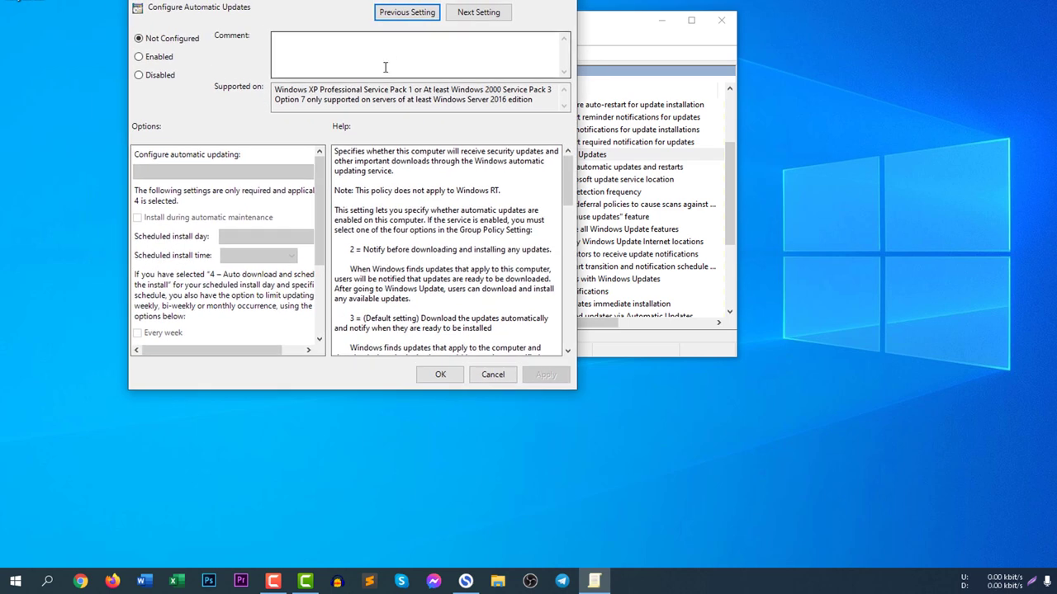
{"action": "left_click", "coordinate": [140, 76]}
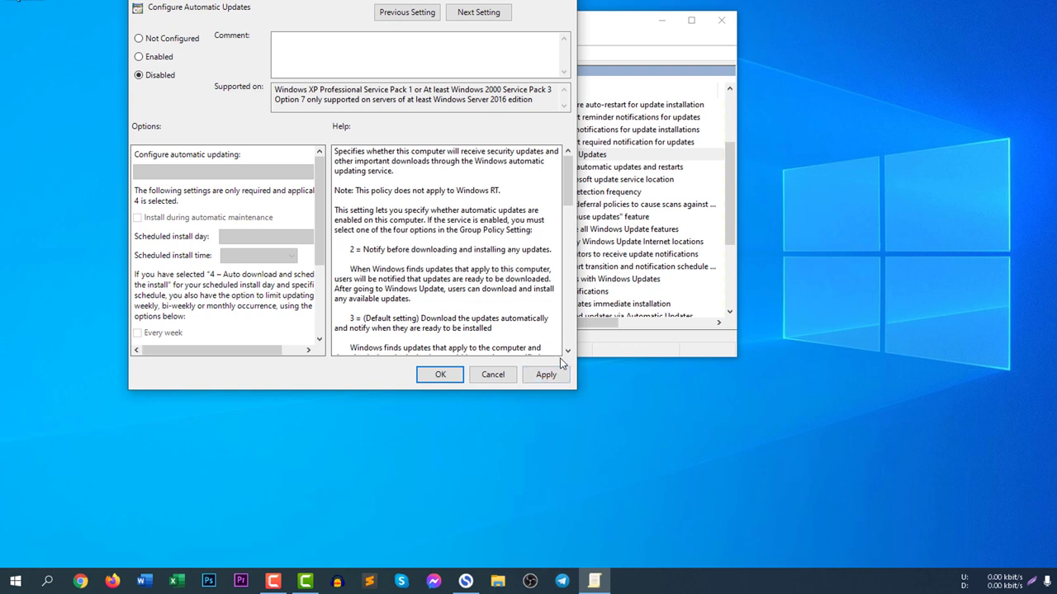
Step: Switch the automatic updates policy to Enabled and examine its updating mode, install schedule and weekly occurrence options
{"action": "left_click", "coordinate": [139, 60]}
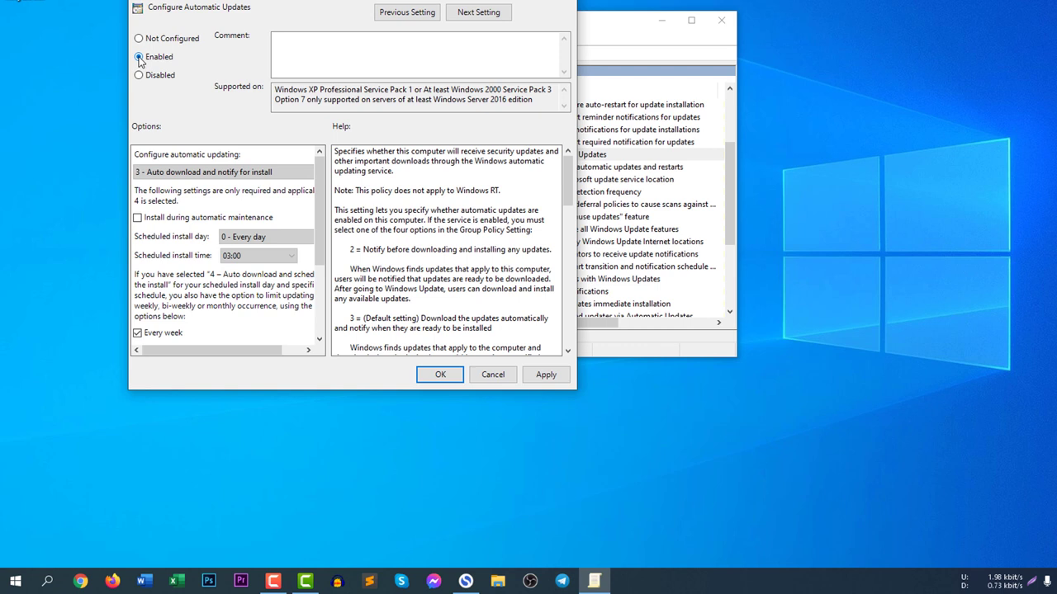
{"action": "left_click", "coordinate": [268, 172]}
{"action": "left_click", "coordinate": [279, 173]}
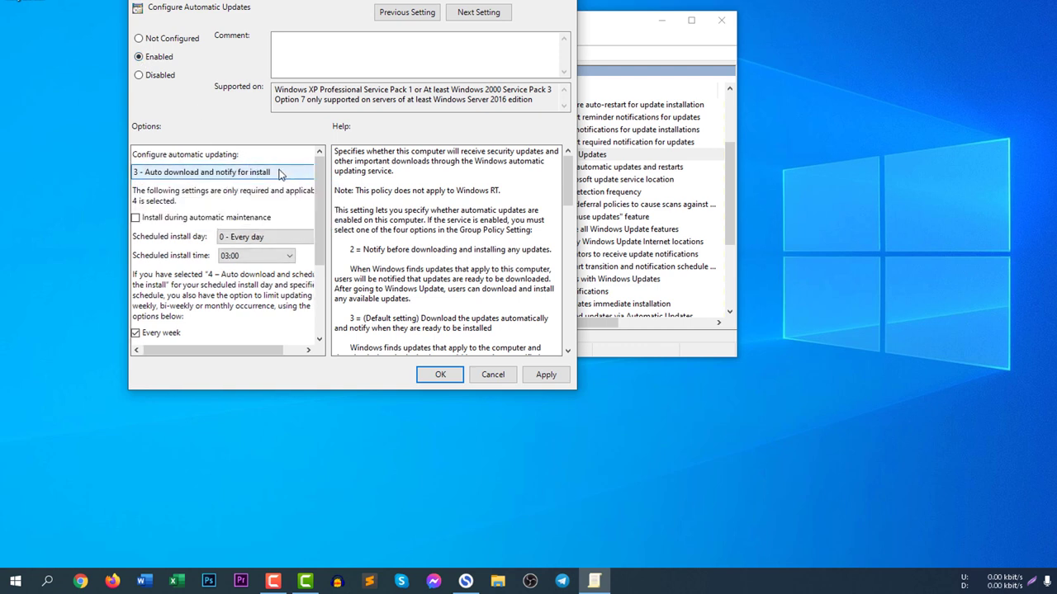
{"action": "left_click_drag", "start_coordinate": [318, 185], "coordinate": [317, 280]}
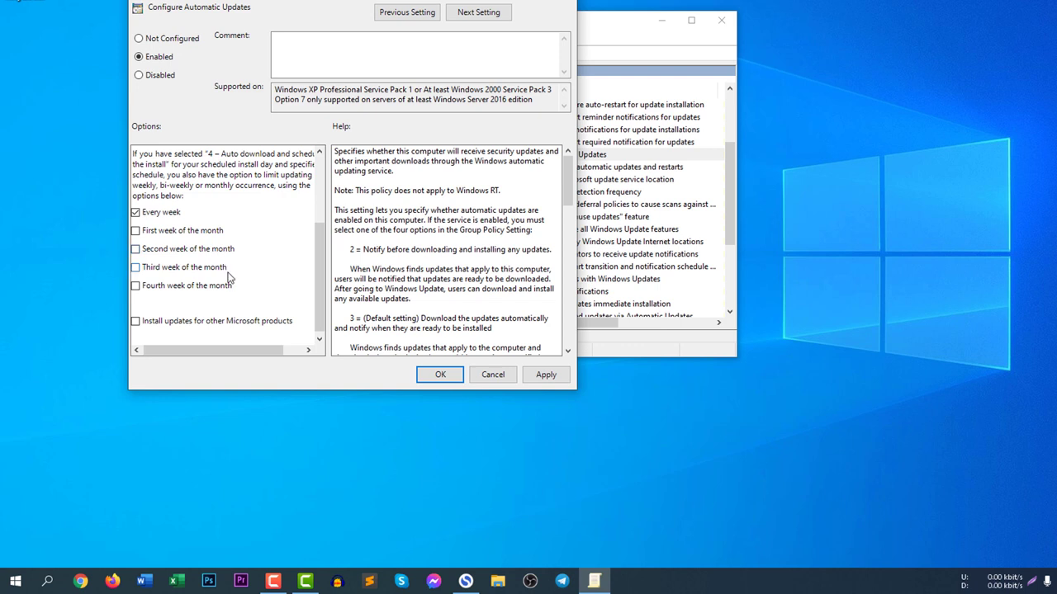
{"action": "scroll", "coordinate": [236, 285], "scroll_direction": "up", "scroll_amount": 3}
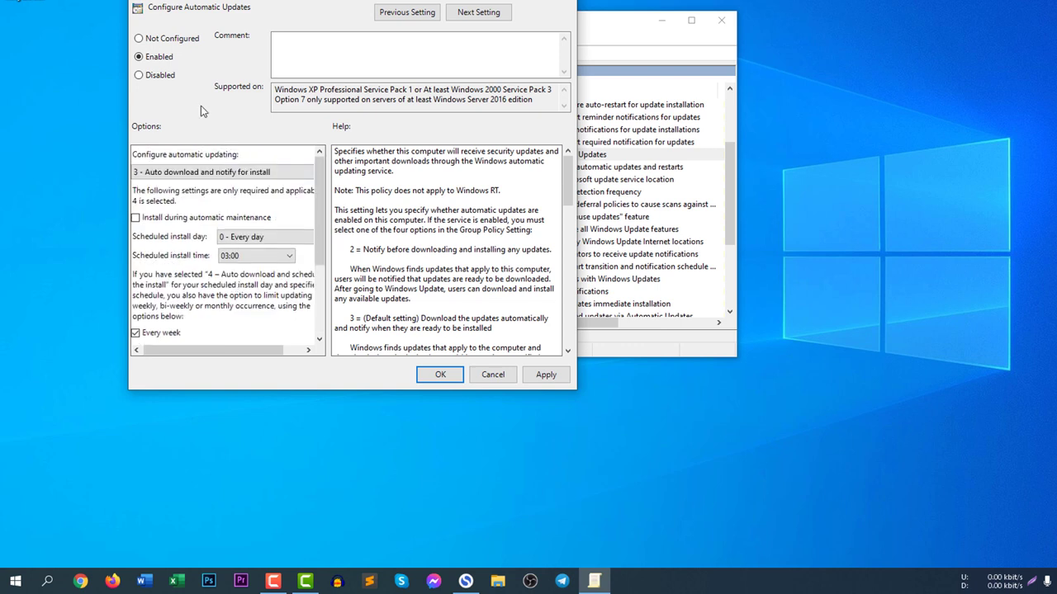
Step: Set the Configure Automatic Updates policy to Disabled, apply the change and close the policy editor
{"action": "left_click", "coordinate": [138, 75]}
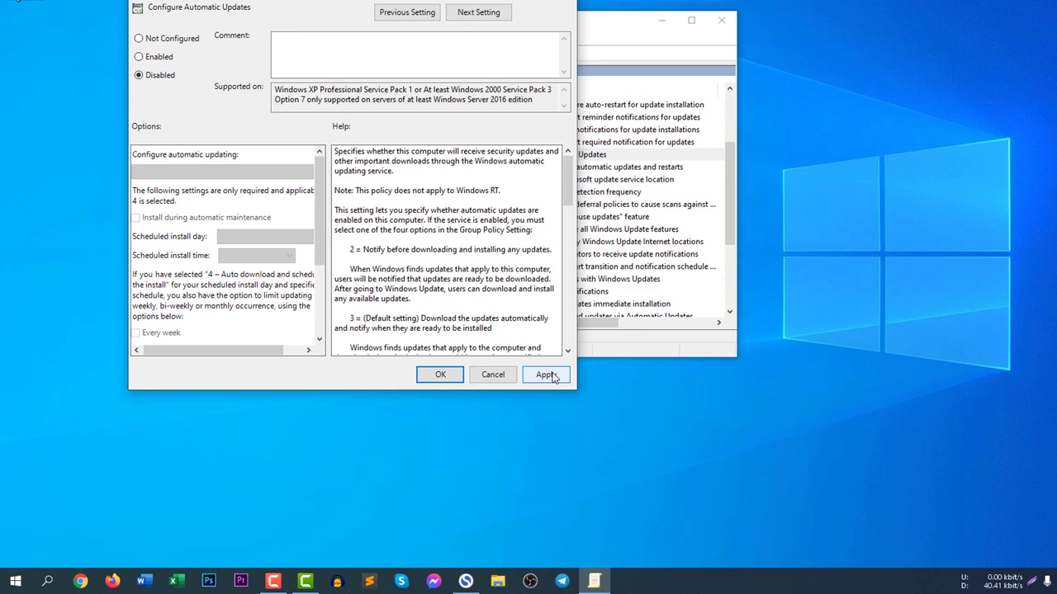
{"action": "left_click", "coordinate": [546, 375]}
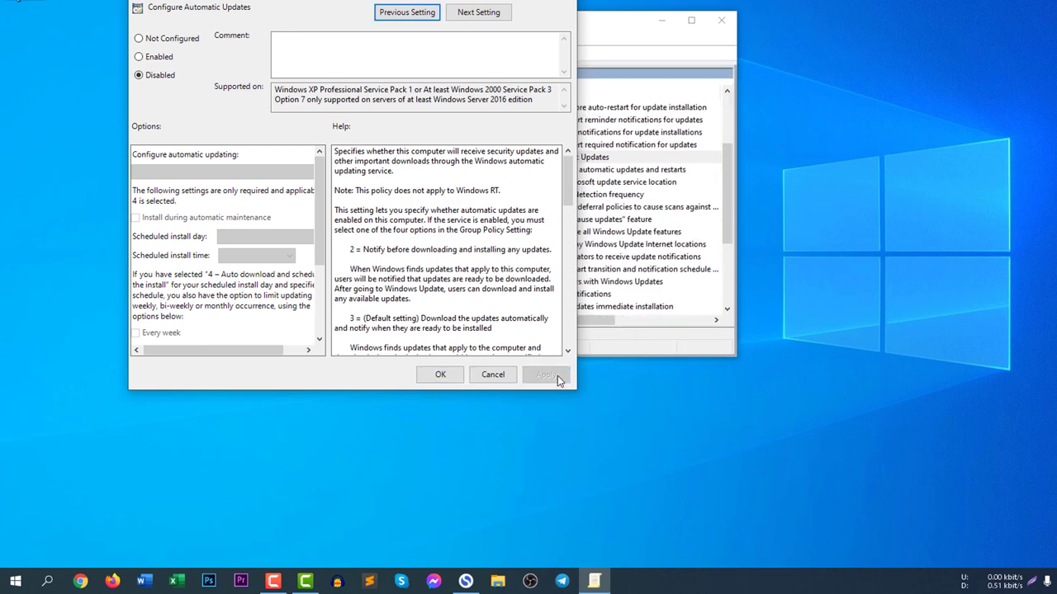
{"action": "left_click", "coordinate": [452, 375]}
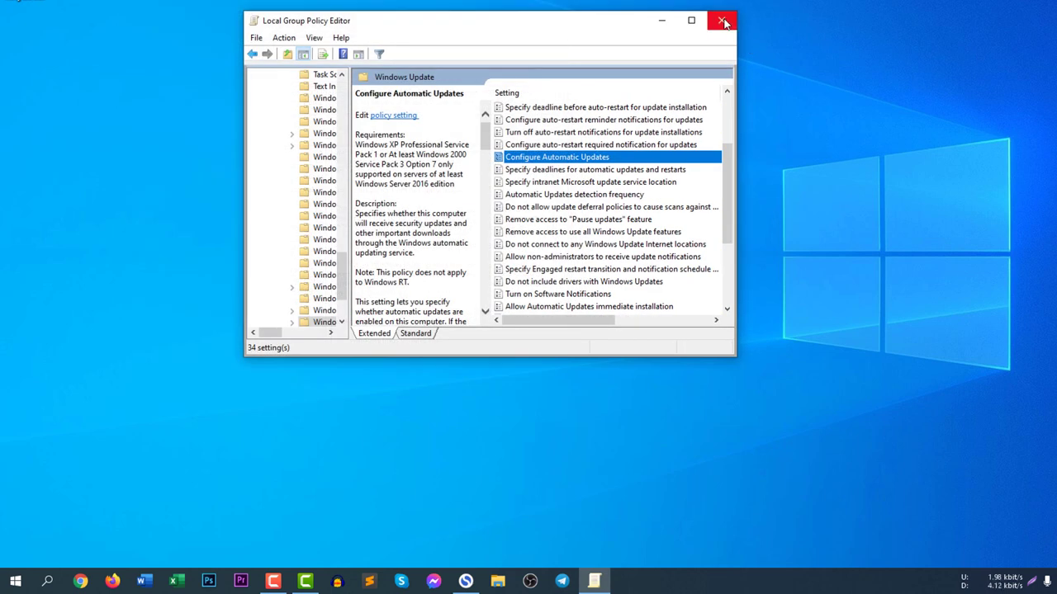
{"action": "left_click", "coordinate": [721, 19]}
{"action": "right_click", "coordinate": [374, 133]}
{"action": "left_click", "coordinate": [414, 173]}
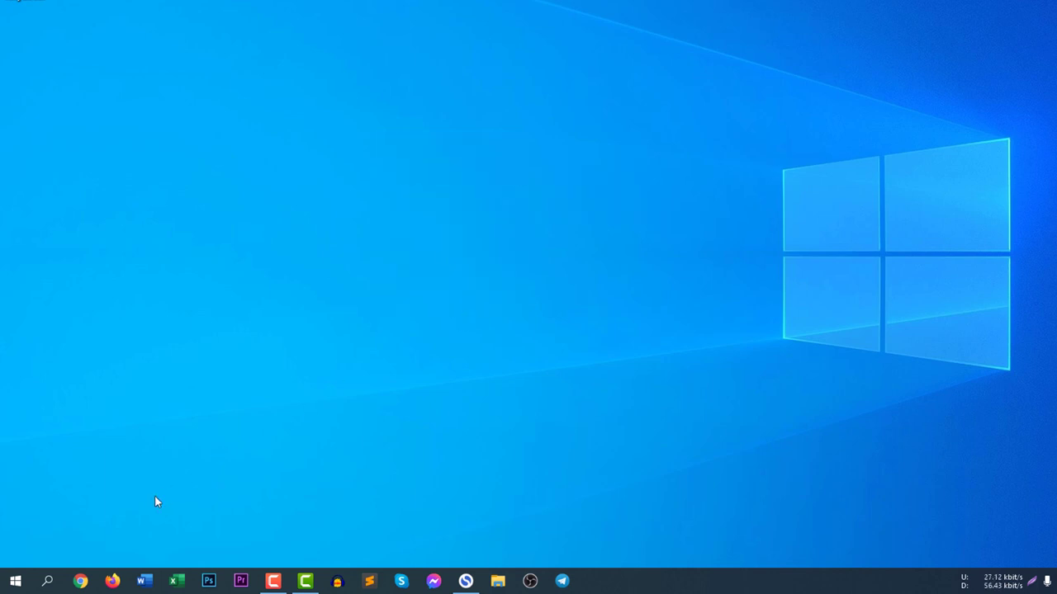
Step: Search Windows for "update", reopen the Windows Update settings and check the notice beneath the page heading
{"action": "left_click", "coordinate": [49, 581]}
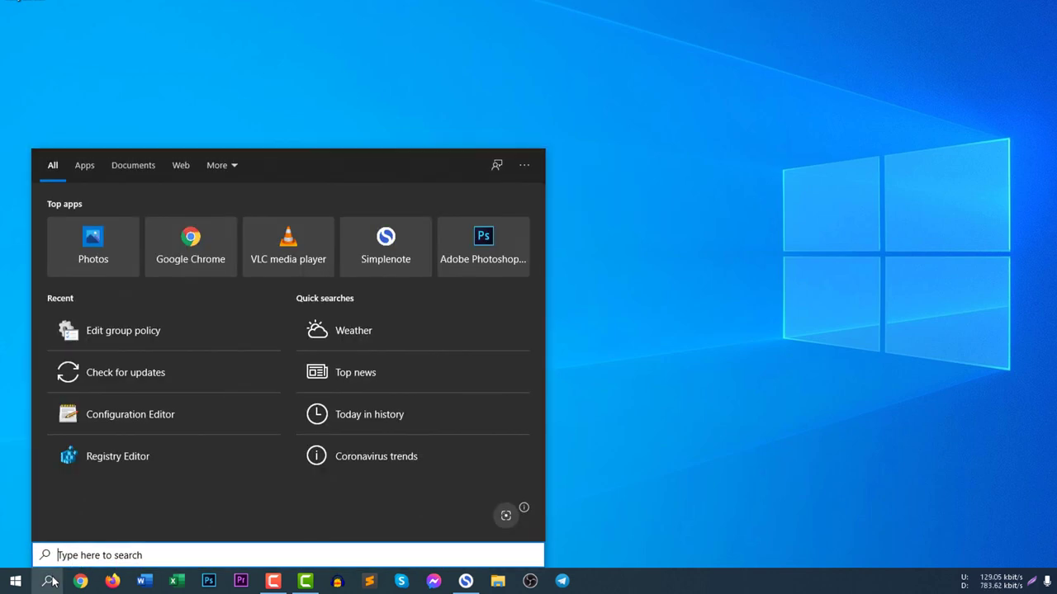
{"action": "type", "text": "update"}
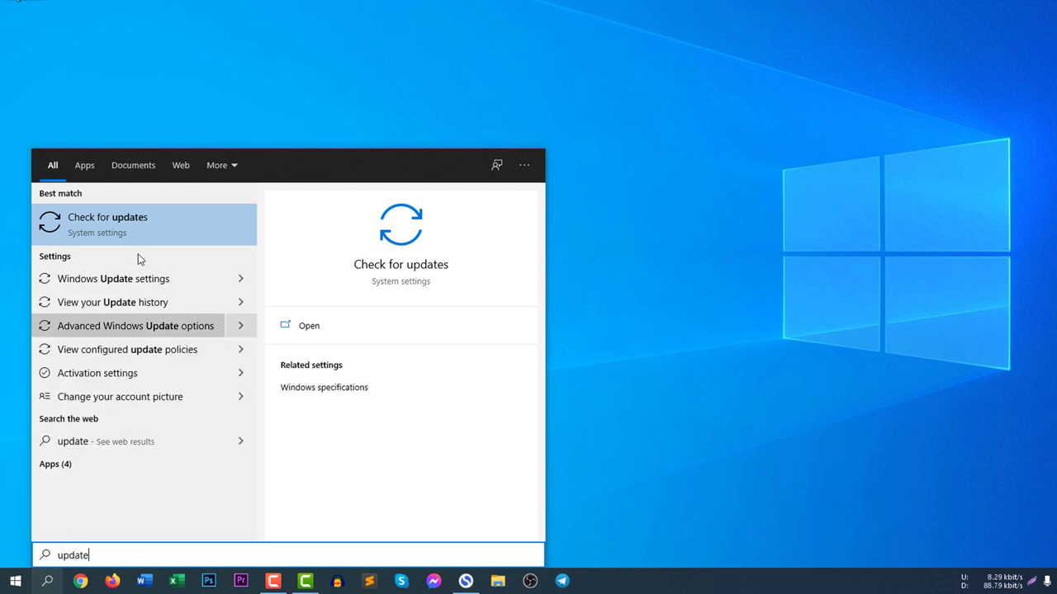
{"action": "left_click", "coordinate": [154, 222]}
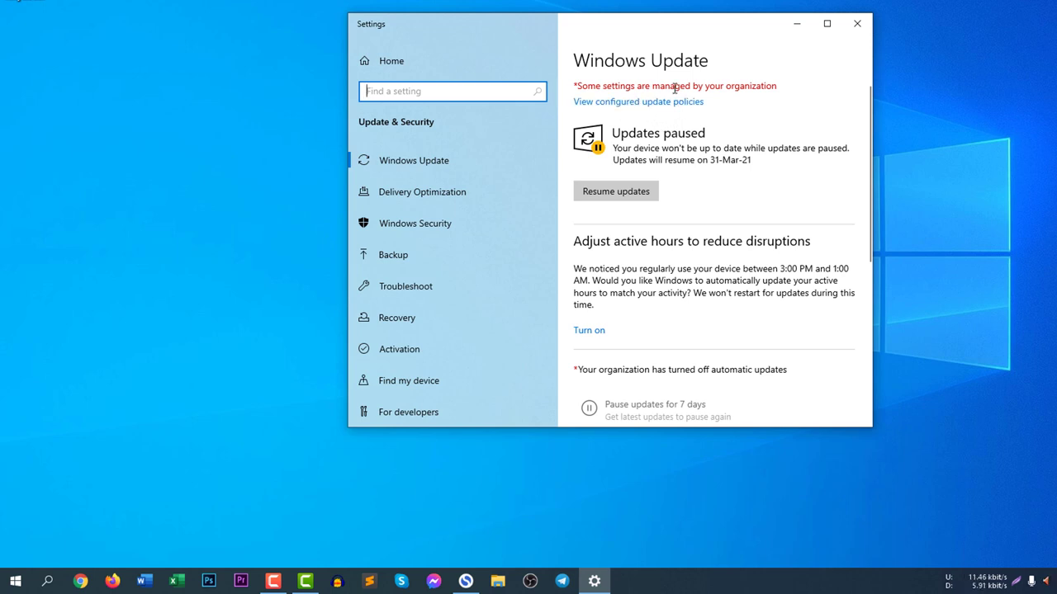
{"action": "left_click_drag", "start_coordinate": [670, 86], "coordinate": [704, 86]}
{"action": "left_click", "coordinate": [717, 87]}
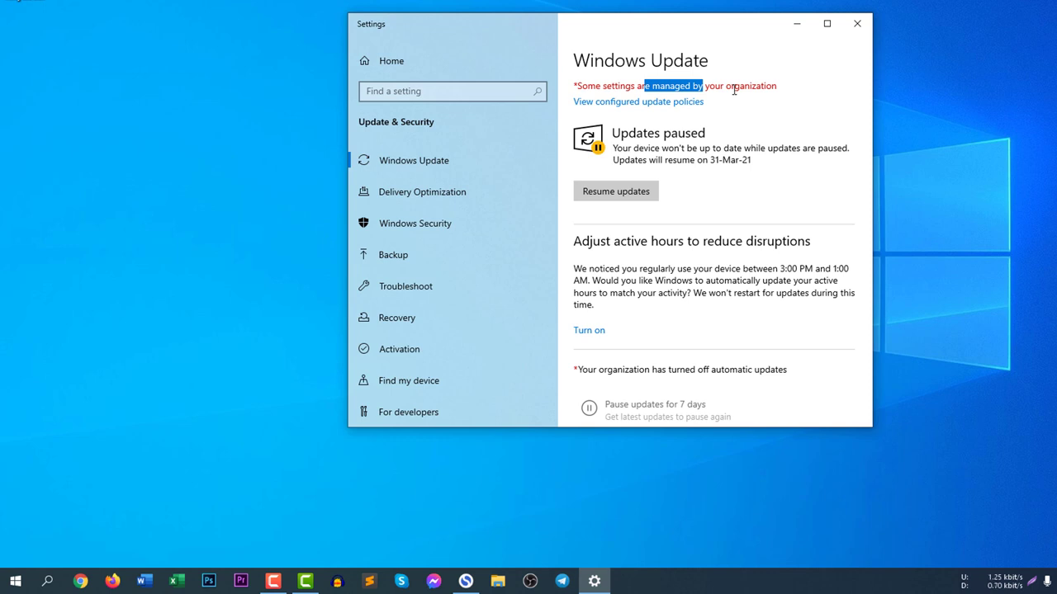
{"action": "left_click", "coordinate": [736, 87]}
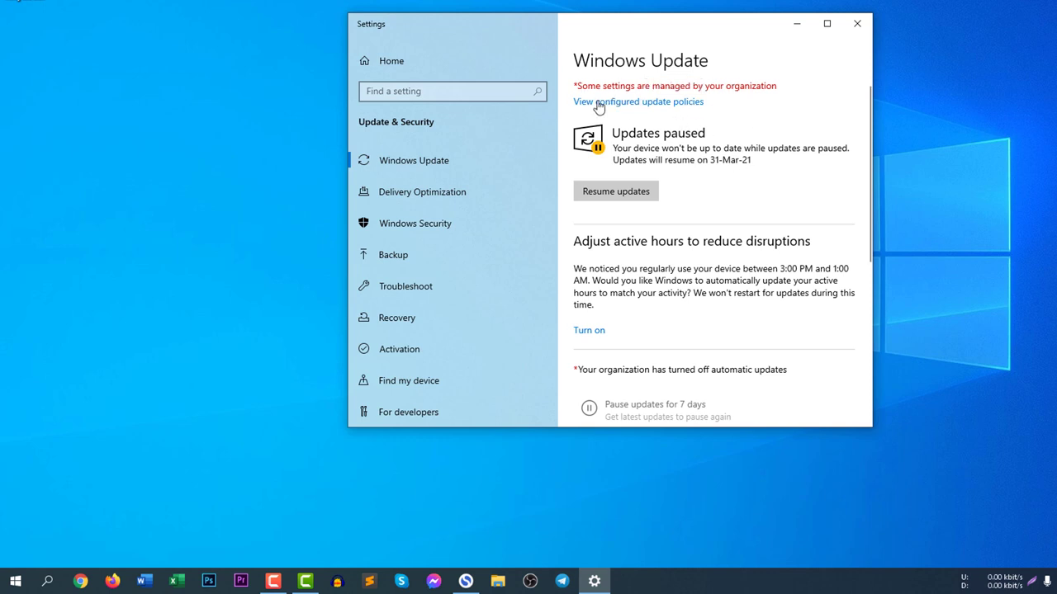
Step: Review the configured update policies set on the device and close the Settings window
{"action": "left_click", "coordinate": [678, 103]}
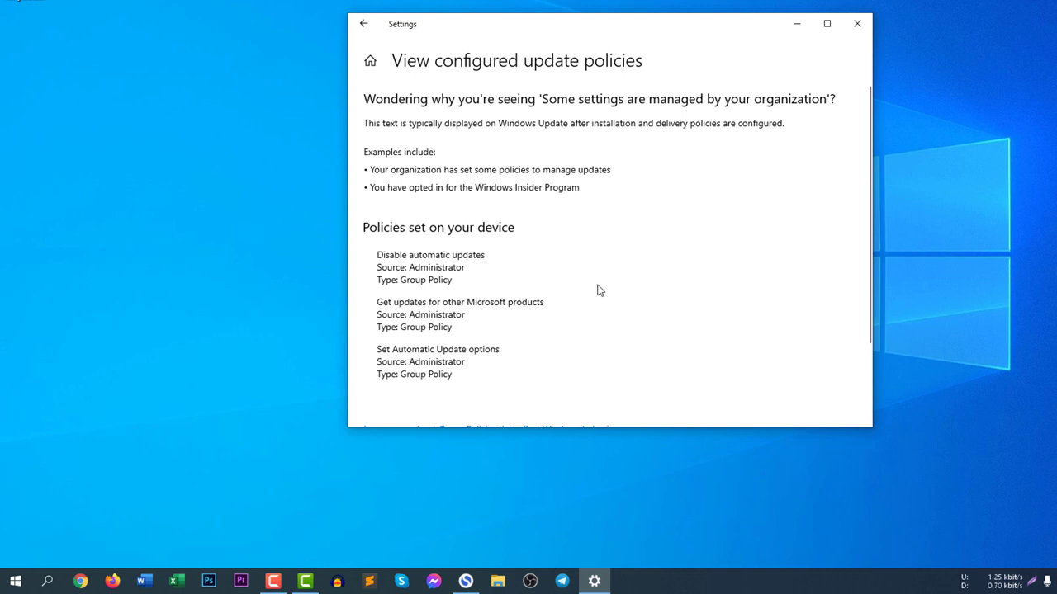
{"action": "scroll", "coordinate": [598, 290], "scroll_direction": "down", "scroll_amount": 3}
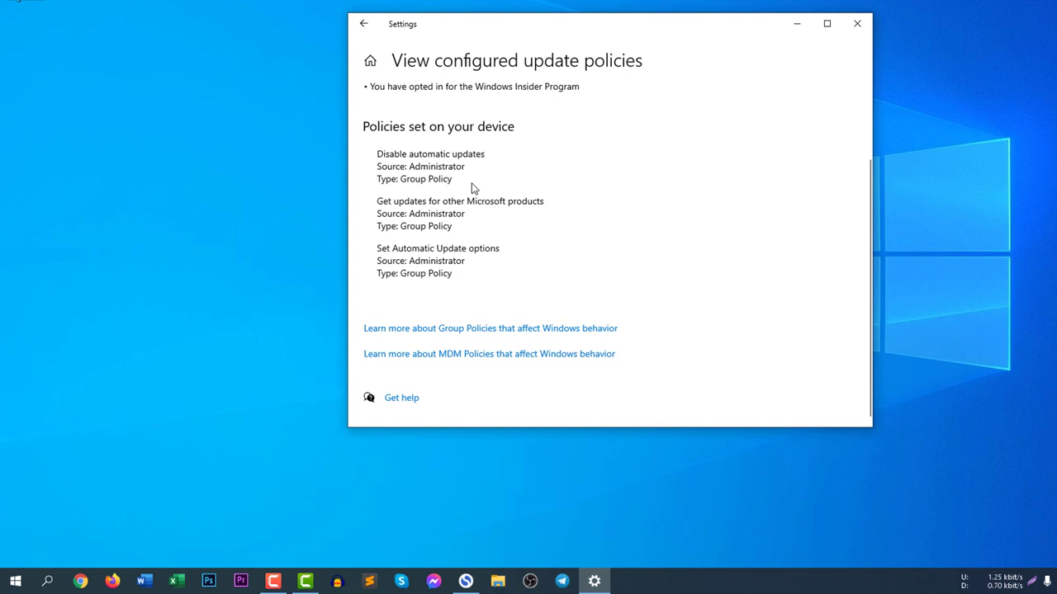
{"action": "left_click", "coordinate": [856, 26]}
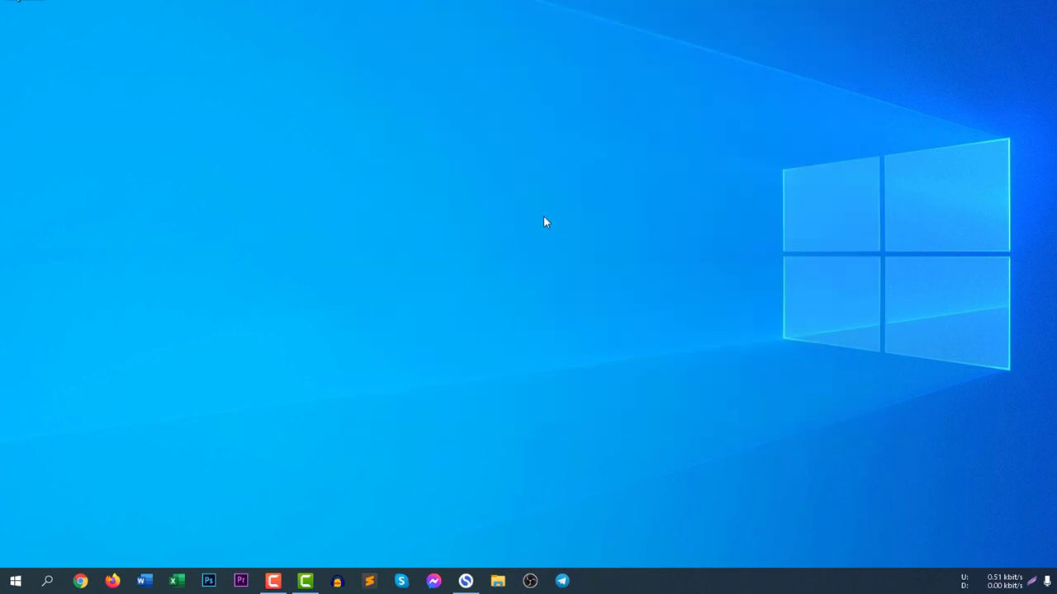